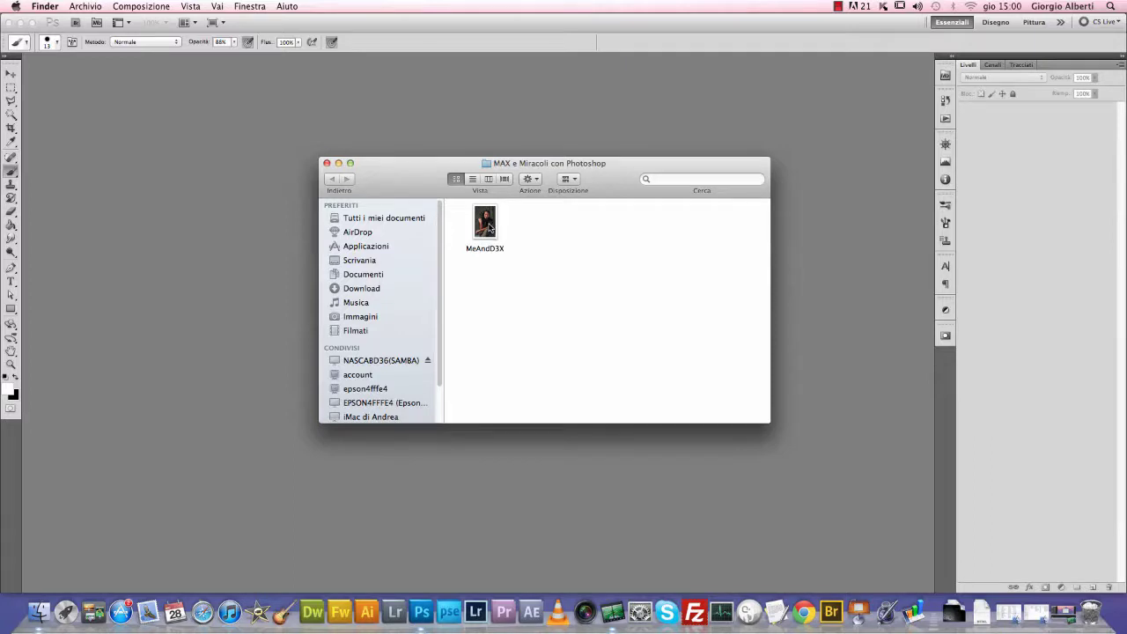
Drag the MeAndD3X portrait from the MAX e Miracoli con Photoshop folder onto the Photoshop icon
mouse_move(490, 227)
left_mouse_down()
mouse_move(407, 282)
mouse_move(221, 252)
left_mouse_up()
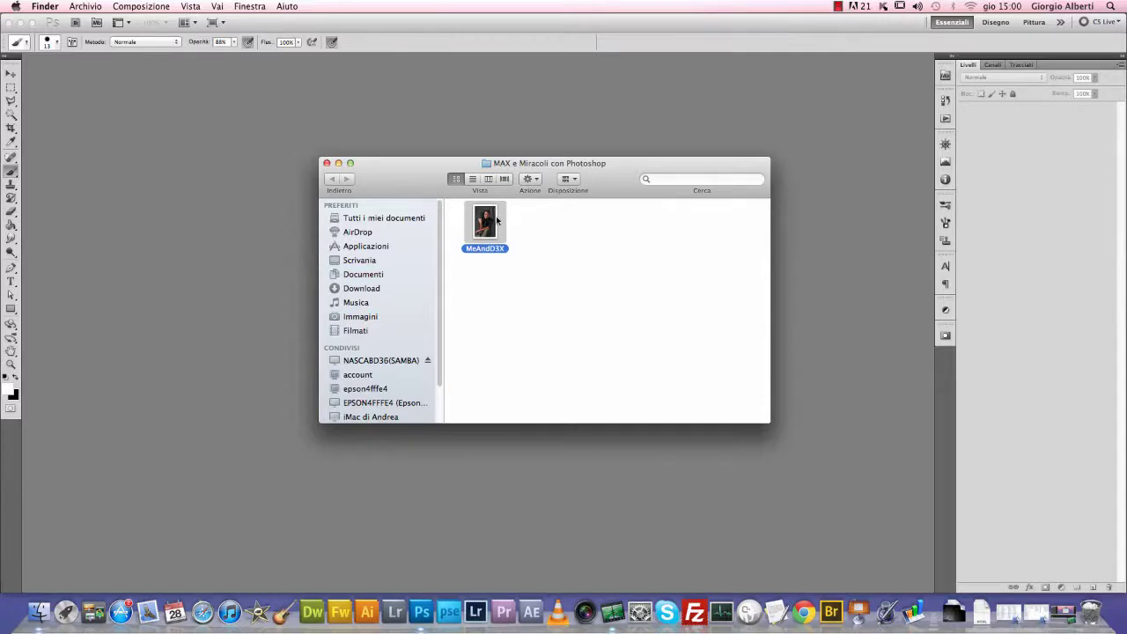
left_click_drag(221, 252, 197, 129)
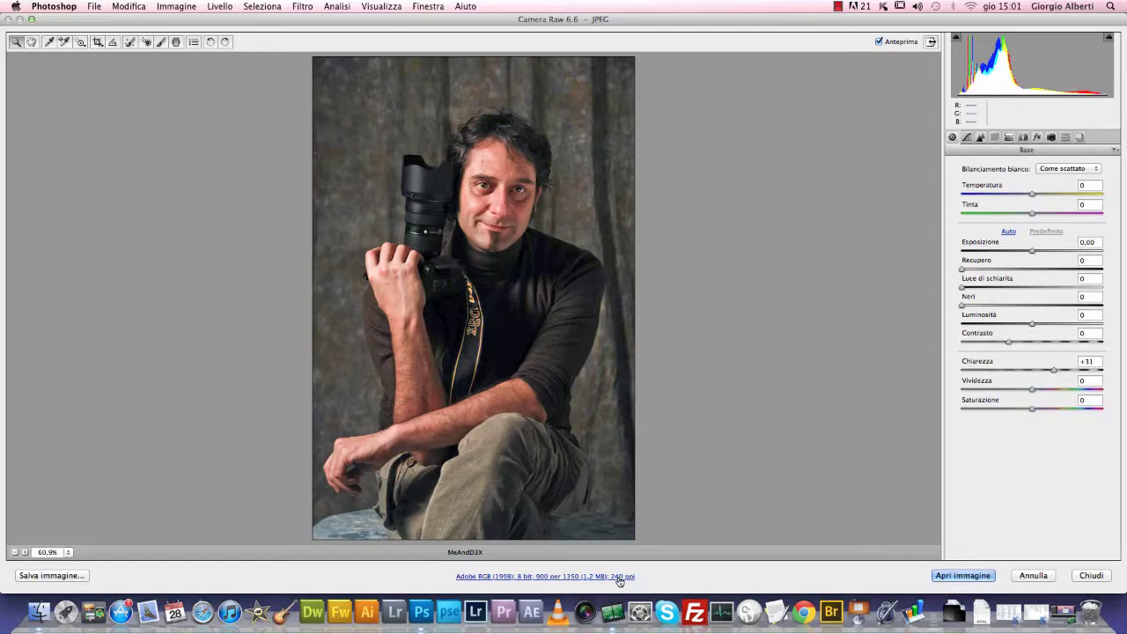
Send the MeAndD3X portrait from Camera Raw into Photoshop with 'Apri immagine'
left_click(961, 575)
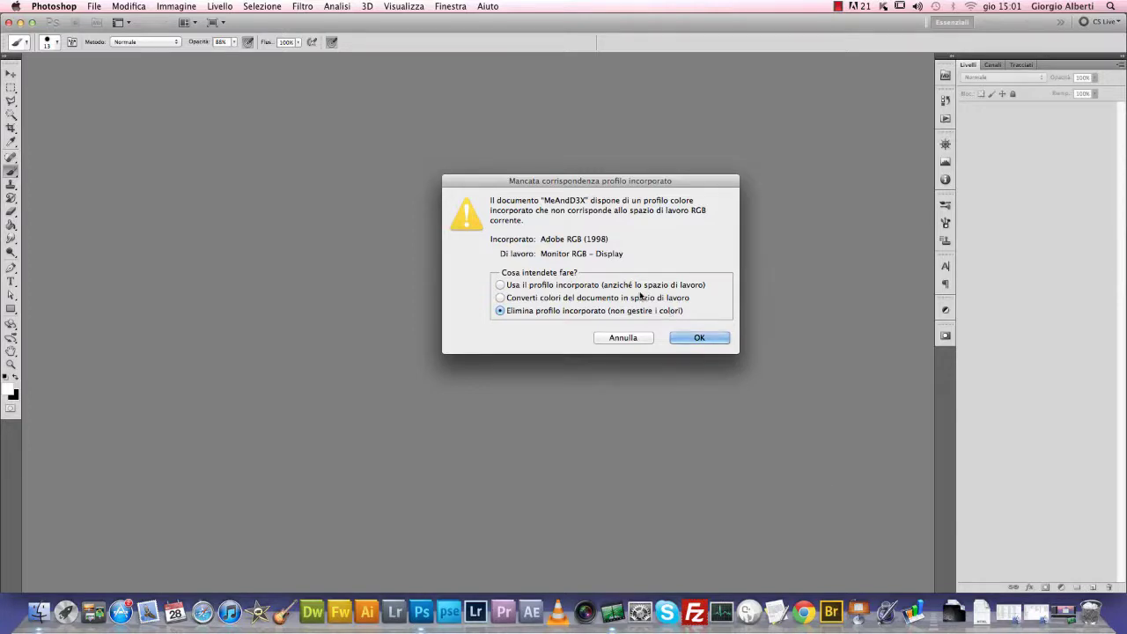
Open the portrait keeping its embedded Adobe RGB (1998) profile ('Usa il profilo incorporato')
left_click(640, 287)
left_click(698, 339)
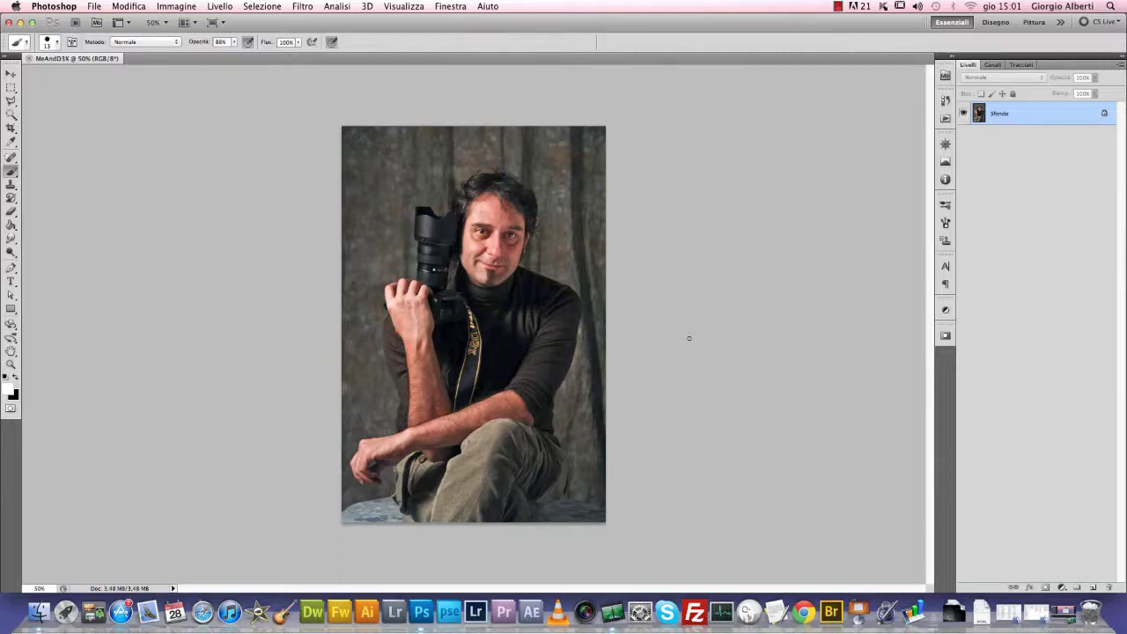
Duplicate the Sfondo layer into a Sfondo copia layer above it
key("v")
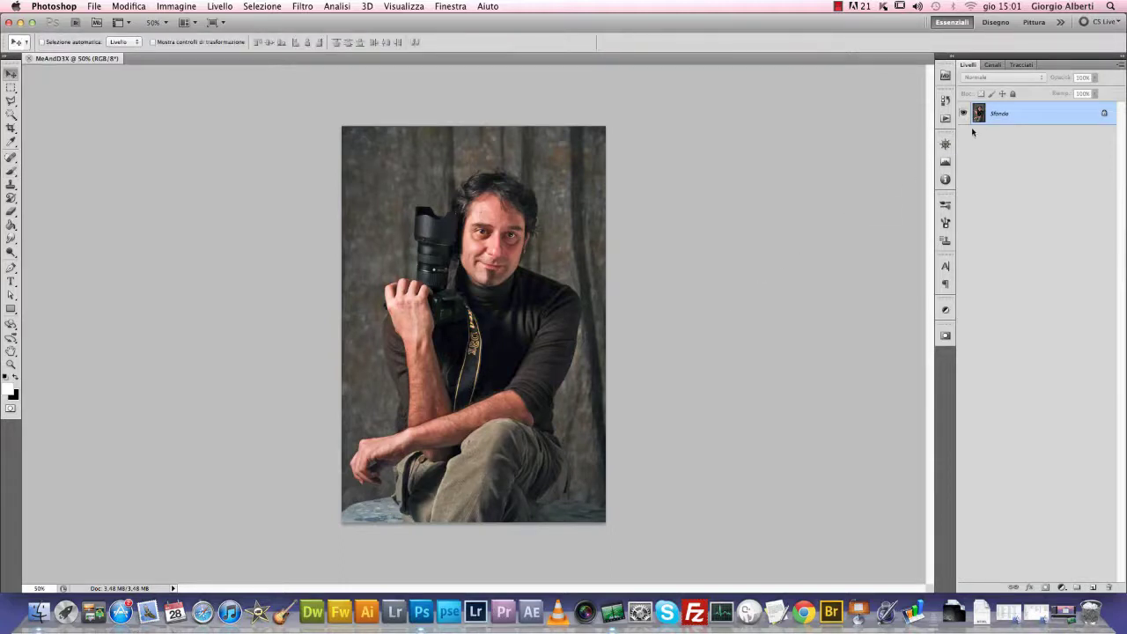
mouse_move(993, 120)
left_mouse_down()
mouse_move(1031, 235)
mouse_move(1094, 586)
left_mouse_up()
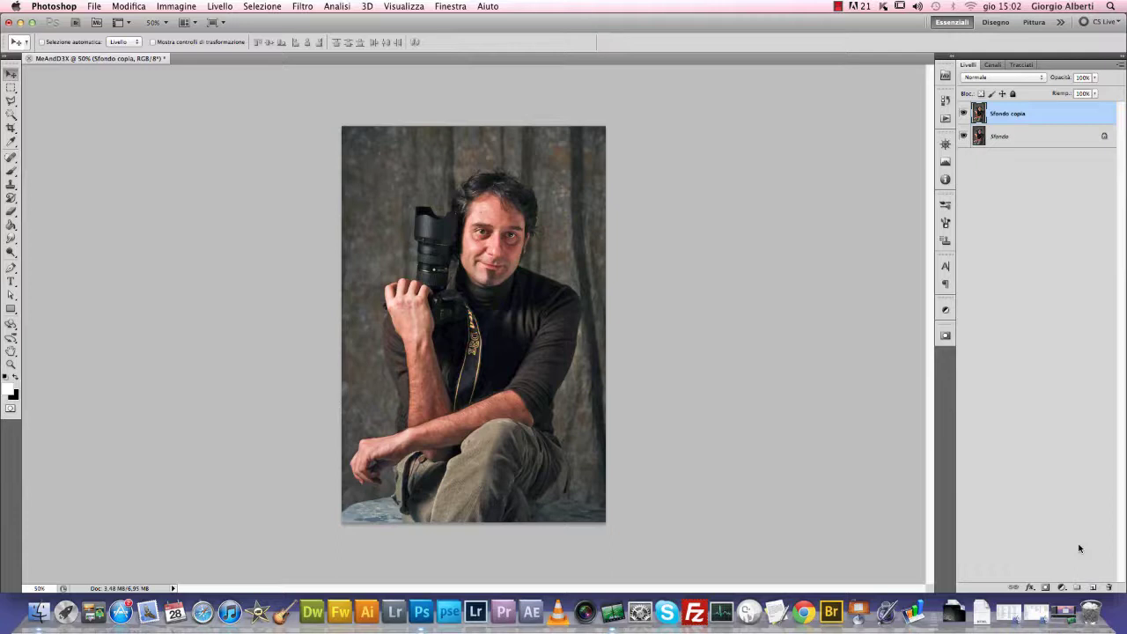
Add a new layer above Sfondo copia and rename it from 'Livello 1' to Regolazione
left_click(1095, 588)
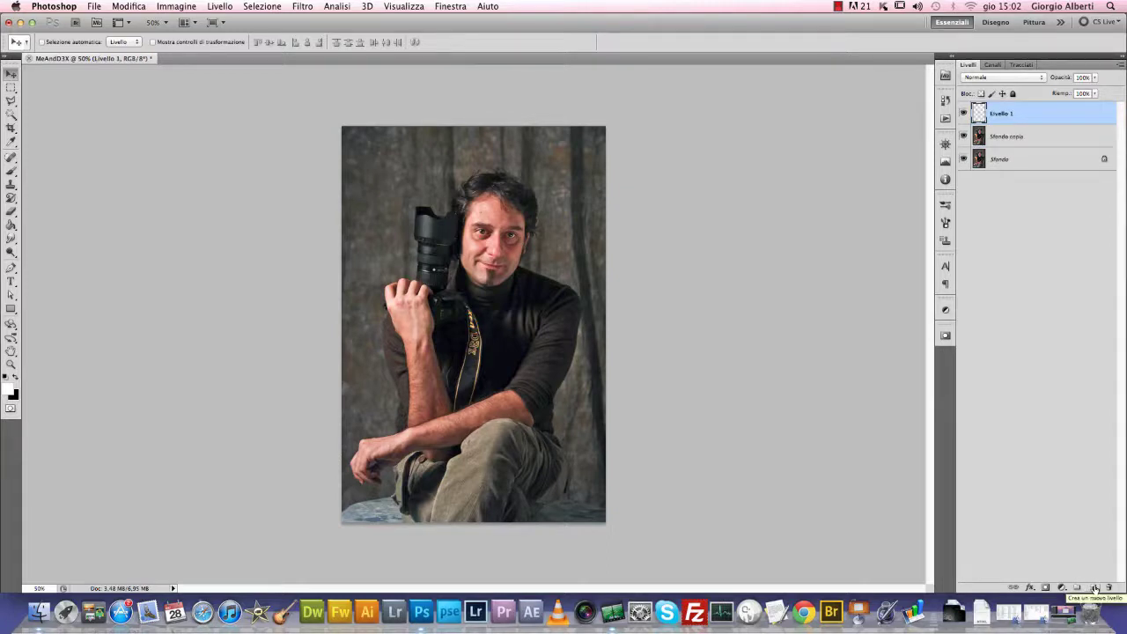
double_click(1002, 114)
type("R")
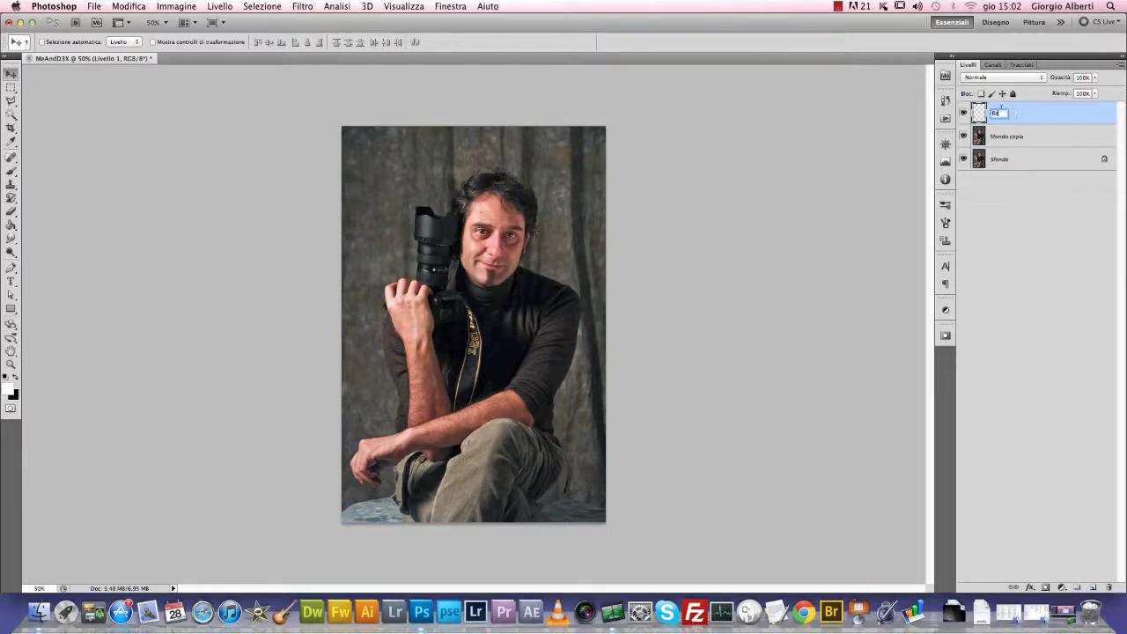
type("egolazionii")
key("Return")
double_click(1008, 115)
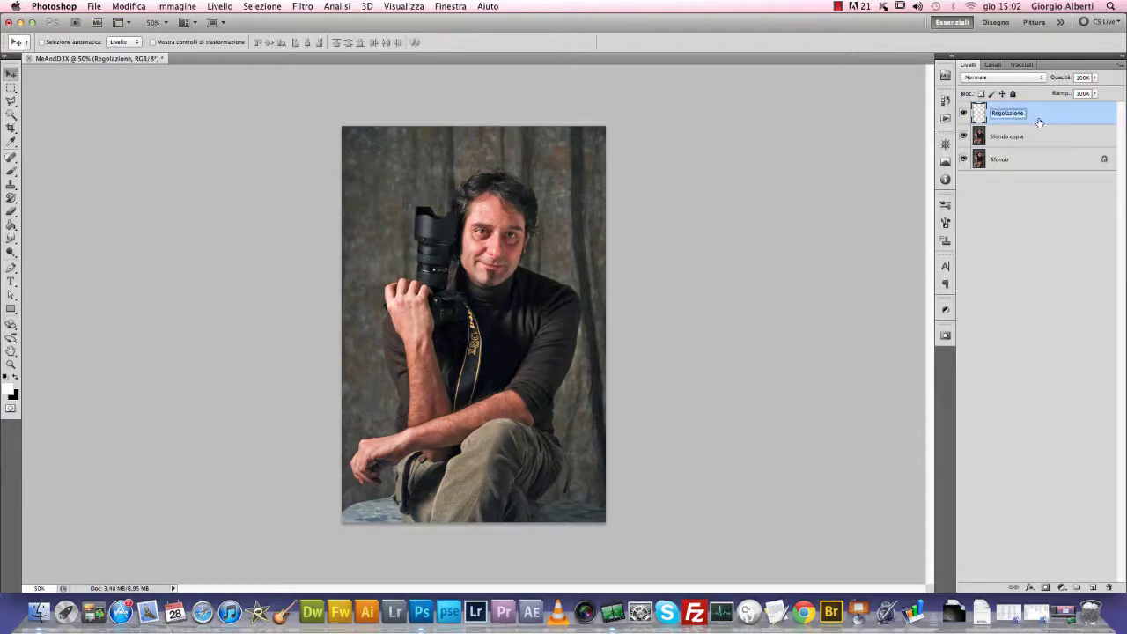
key("Return")
Fill the Regolazione layer solid black using the Paint Bucket with a black foreground
key("alt+BackSpace")
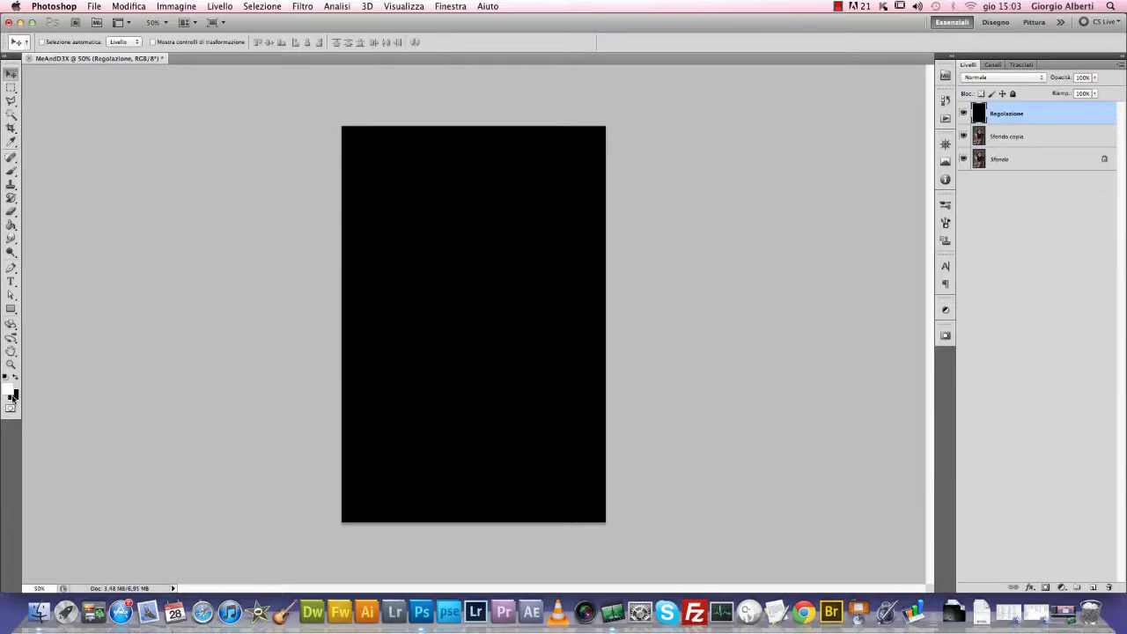
key("ctrl+z")
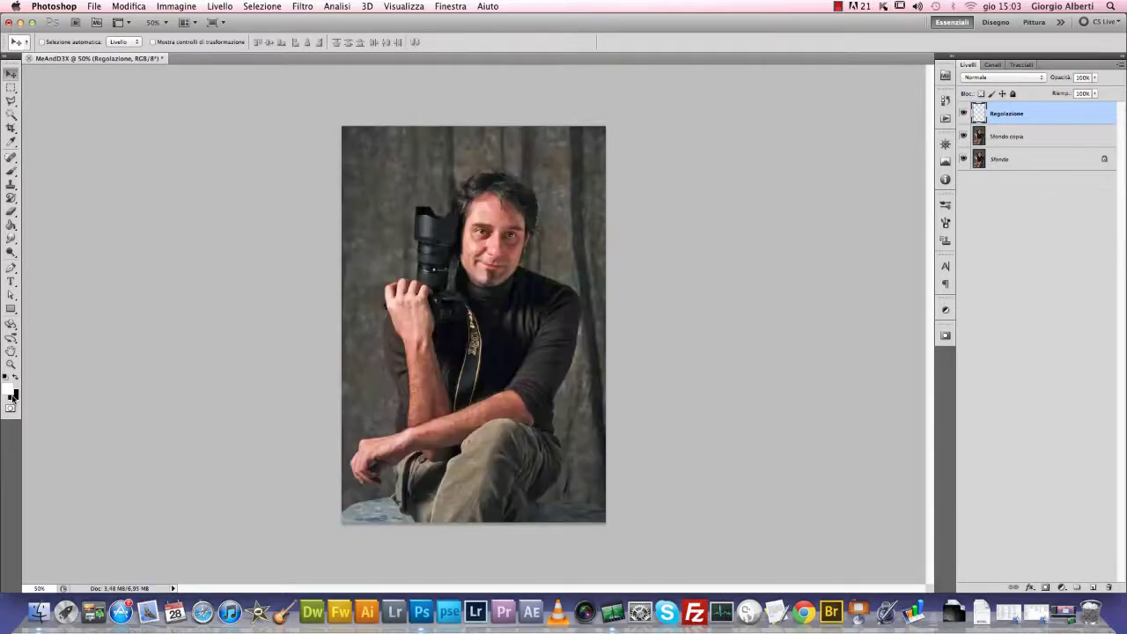
left_click(12, 225)
left_click(17, 379)
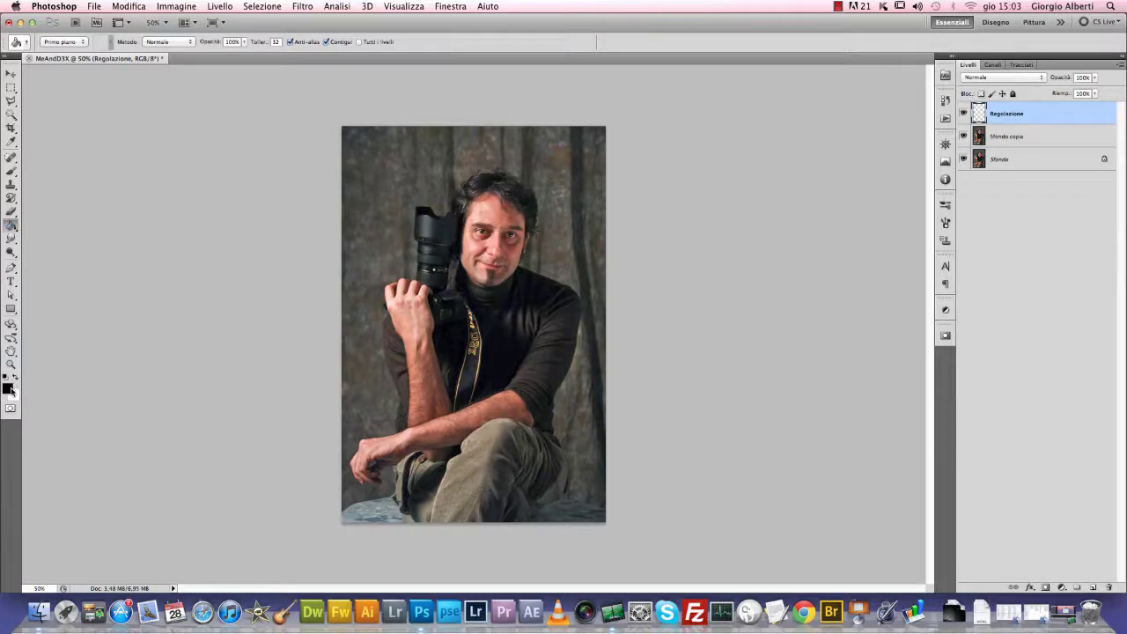
left_click(426, 290)
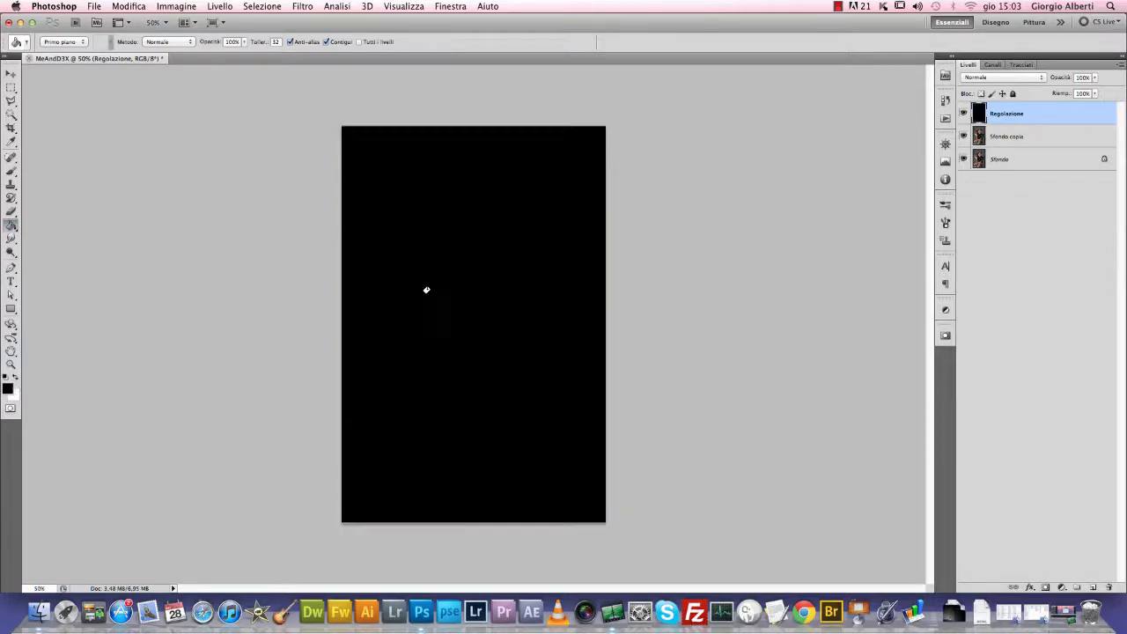
key("v")
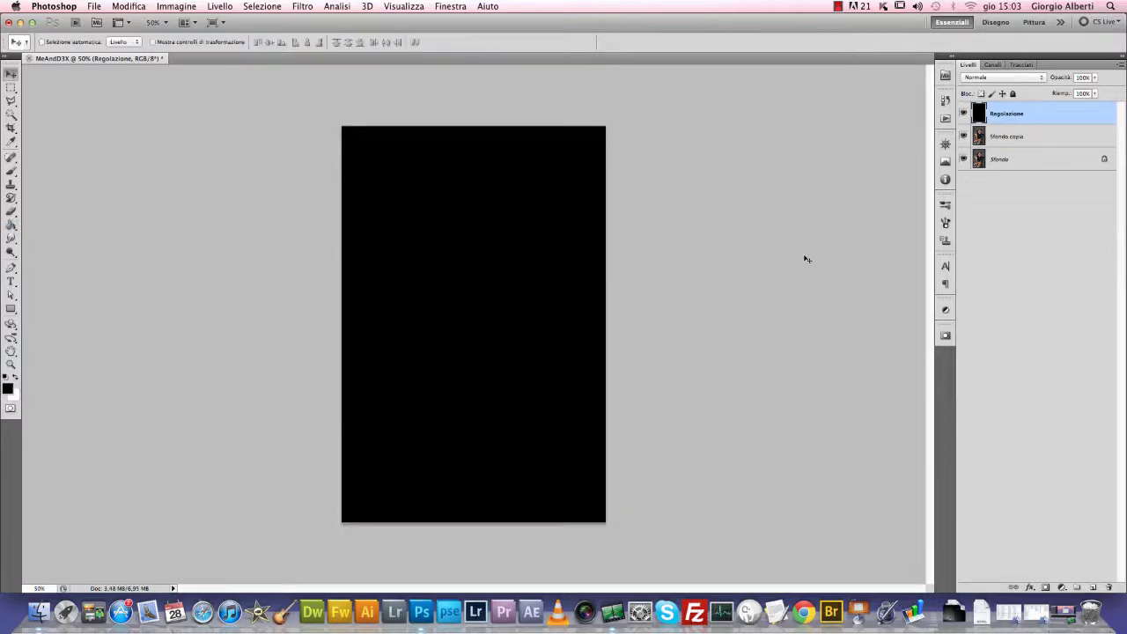